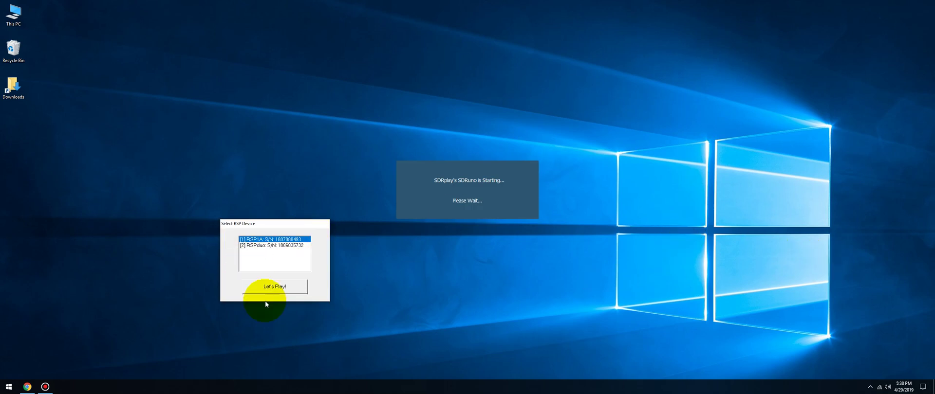
Step: Launch the RSP1A receiver with Let's Play and leave the audio unmuted
{"action": "left_click", "coordinate": [269, 287]}
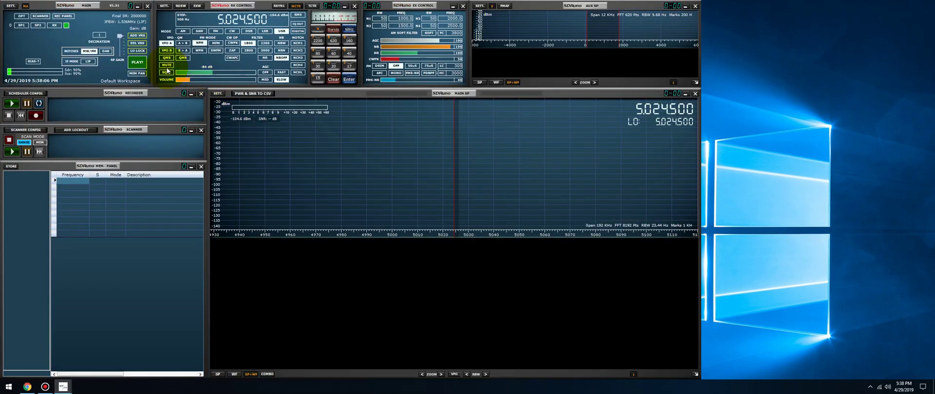
{"action": "left_click", "coordinate": [167, 65]}
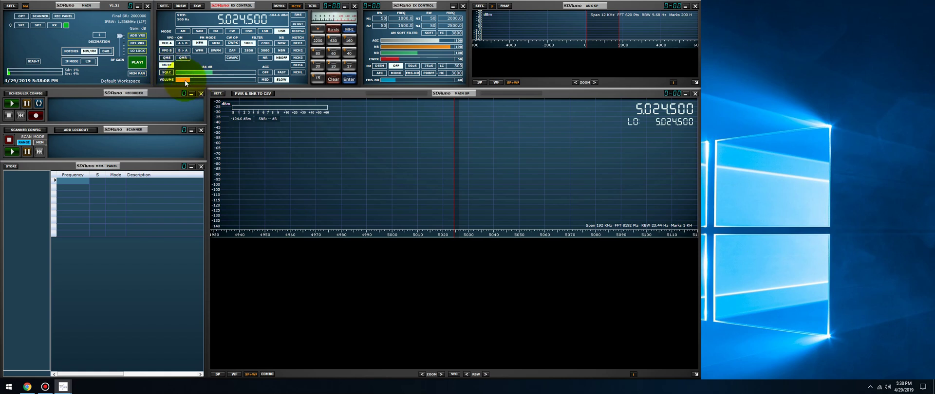
{"action": "left_click", "coordinate": [185, 82]}
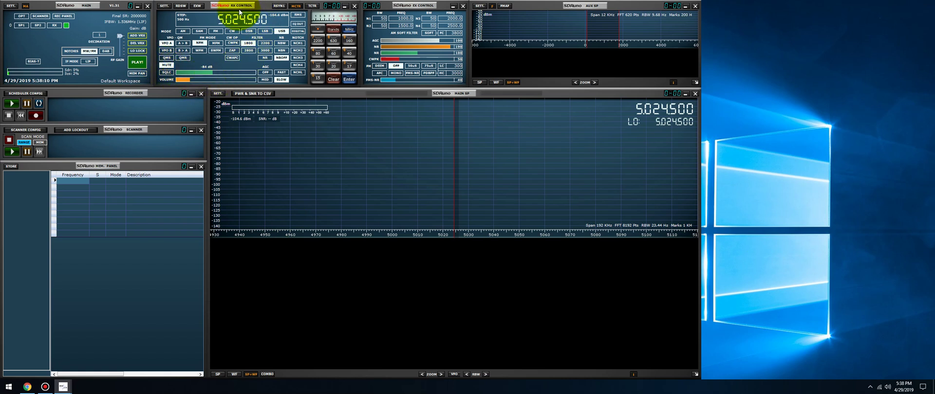
Step: Place the RX Control and EX Control panels side by side over the main spectrum
{"action": "left_click_drag", "start_coordinate": [238, 11], "coordinate": [323, 277]}
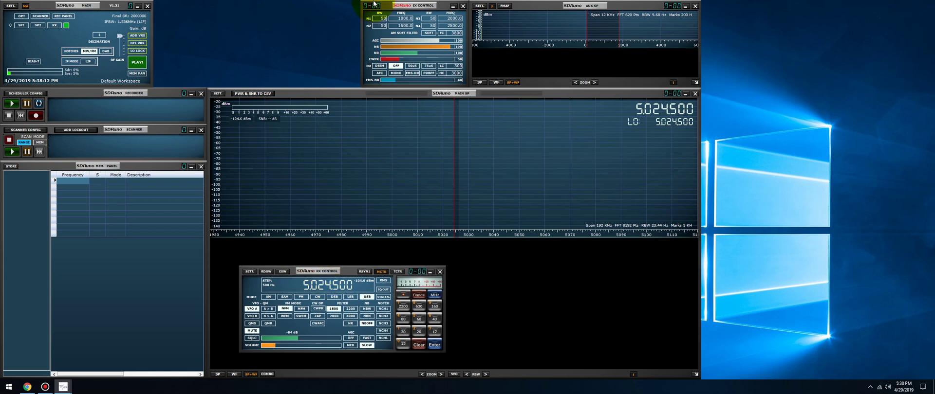
{"action": "left_click_drag", "start_coordinate": [407, 7], "coordinate": [494, 274]}
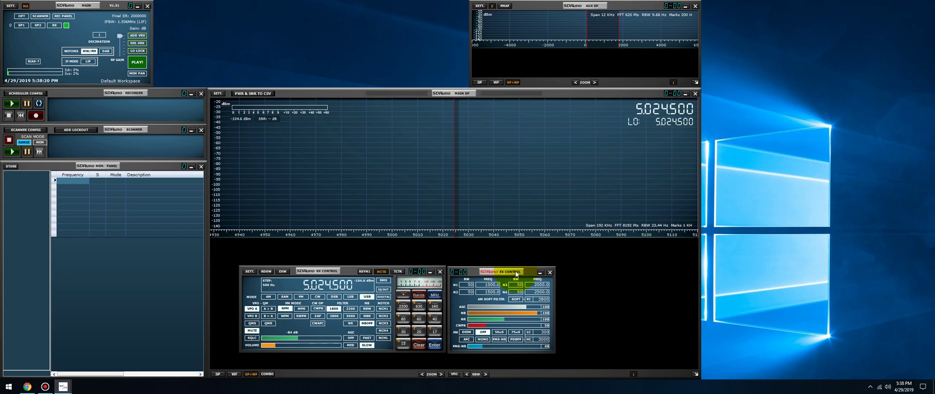
{"action": "left_click", "coordinate": [550, 272]}
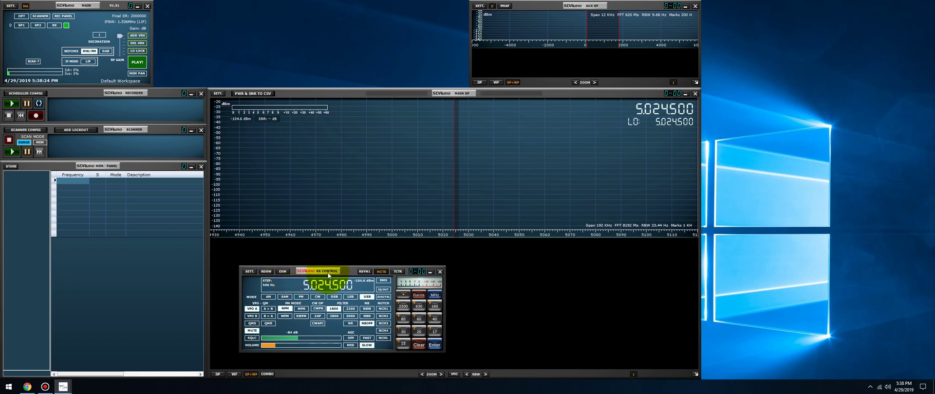
{"action": "left_click", "coordinate": [283, 272]}
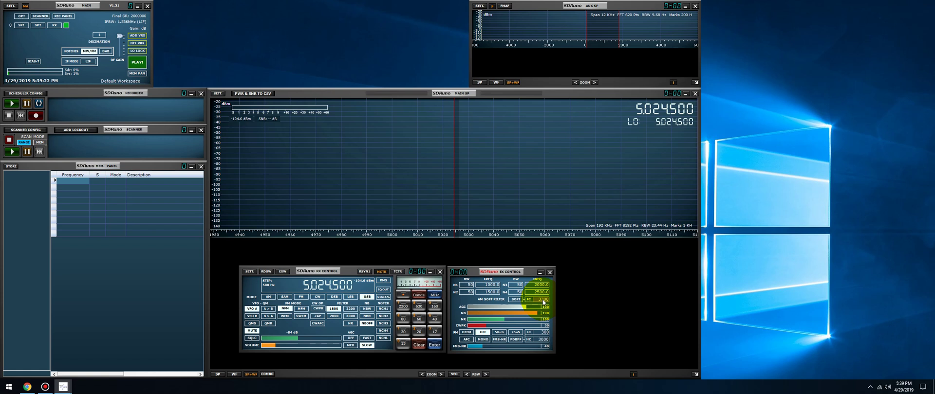
Step: Raise the AM Soft Filter FC value from 3700 to about 3720
{"action": "scroll", "coordinate": [543, 301], "scroll_direction": "up", "scroll_amount": 2}
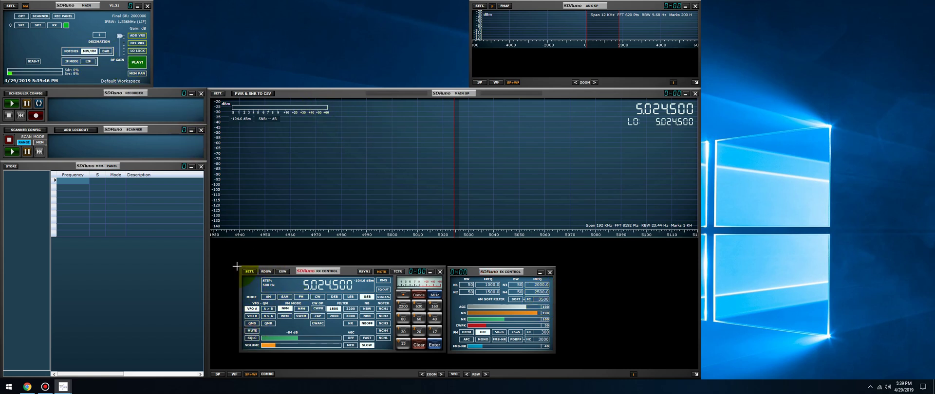
Step: Start receiving and tune to 5.025000 MHz in AM mode
{"action": "left_click", "coordinate": [137, 62]}
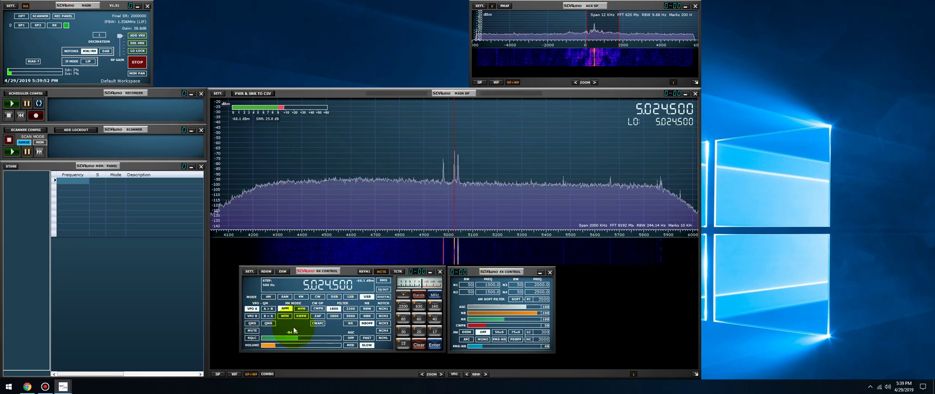
{"action": "scroll", "coordinate": [330, 287], "scroll_direction": "up", "scroll_amount": 1}
{"action": "scroll", "coordinate": [335, 289], "scroll_direction": "down", "scroll_amount": 6}
{"action": "scroll", "coordinate": [335, 288], "scroll_direction": "up", "scroll_amount": 1}
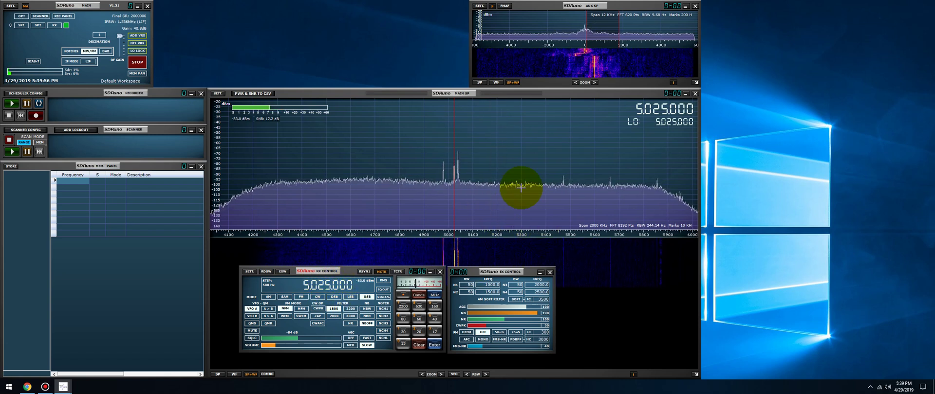
{"action": "left_click", "coordinate": [268, 297]}
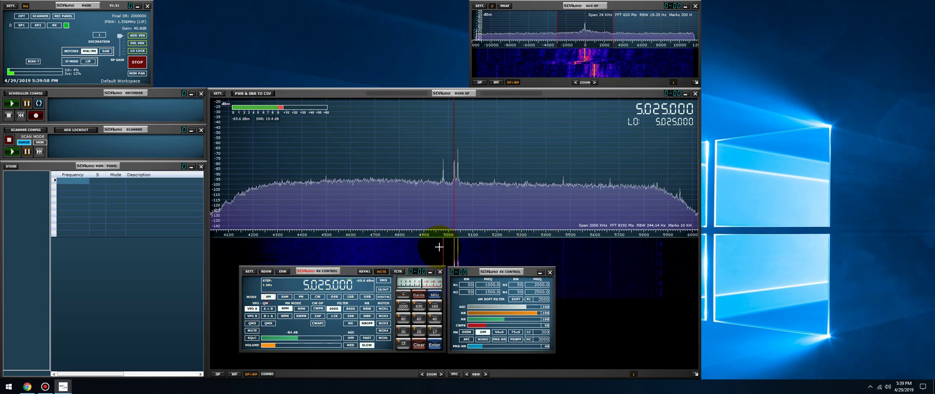
Step: Reload the Default Workspace and move RX Control over the waterfall
{"action": "left_click", "coordinate": [472, 312]}
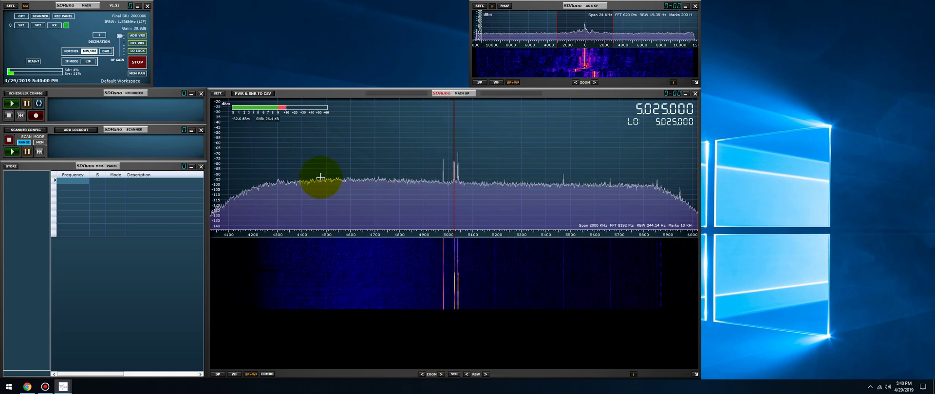
{"action": "left_click", "coordinate": [125, 82]}
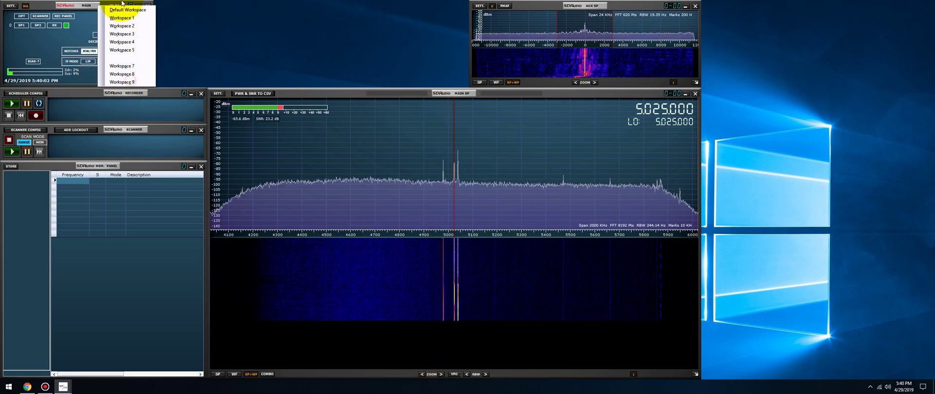
{"action": "left_click", "coordinate": [132, 10]}
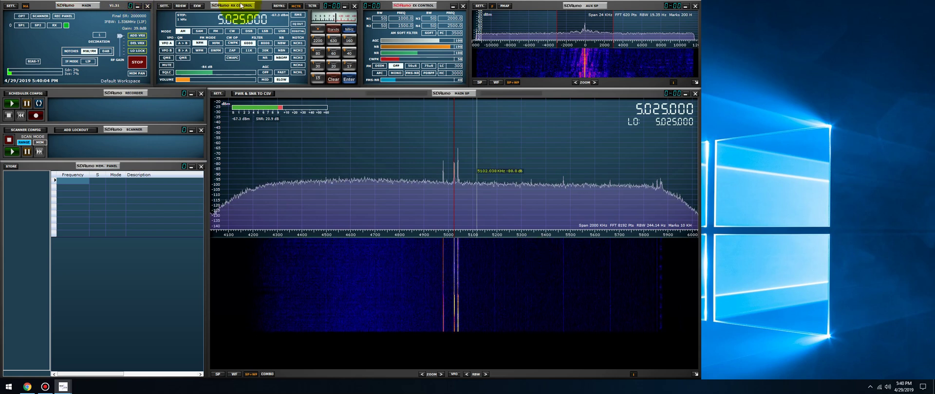
{"action": "left_click_drag", "start_coordinate": [226, 2], "coordinate": [298, 262]}
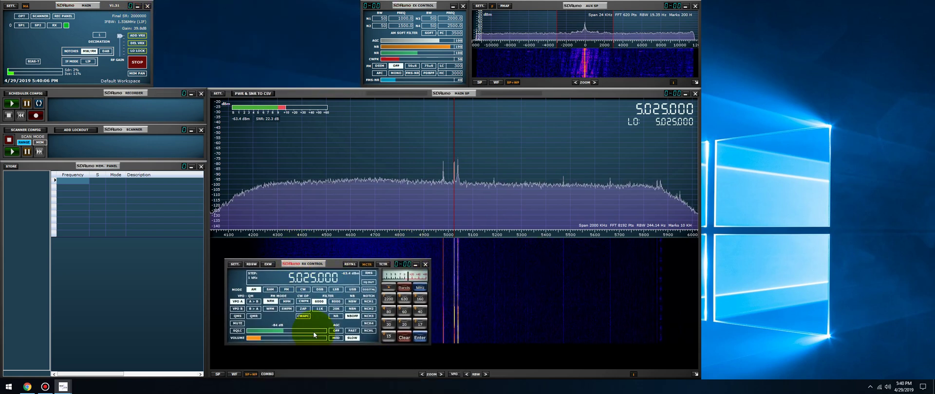
Step: Tune up to the 9.690000 MHz broadcast and reload the Default Workspace layout
{"action": "scroll", "coordinate": [302, 281], "scroll_direction": "up", "scroll_amount": 9}
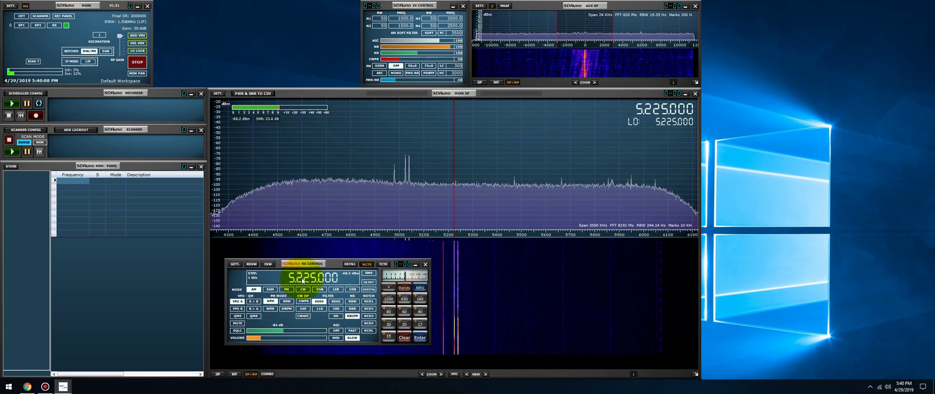
{"action": "scroll", "coordinate": [302, 281], "scroll_direction": "up", "scroll_amount": 8}
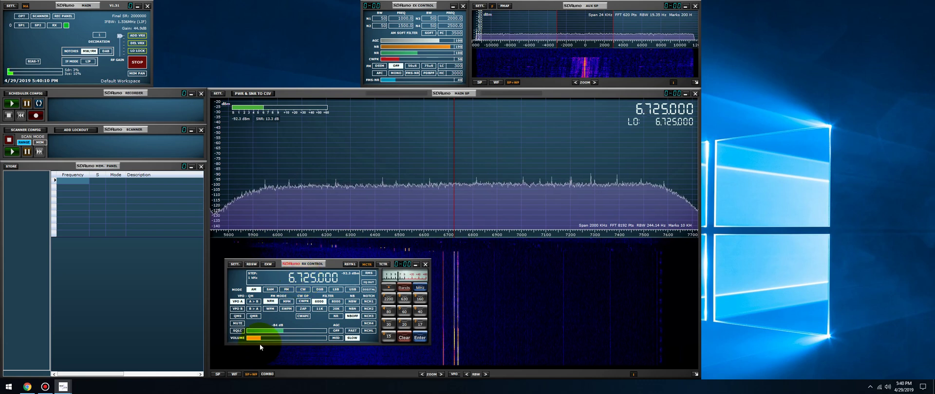
{"action": "scroll", "coordinate": [293, 286], "scroll_direction": "up", "scroll_amount": 3}
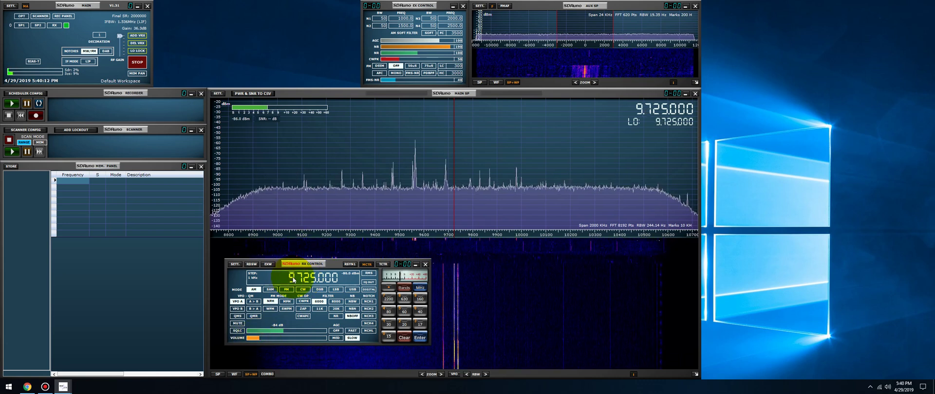
{"action": "left_click", "coordinate": [445, 195]}
{"action": "scroll", "coordinate": [457, 195], "scroll_direction": "up", "scroll_amount": 3}
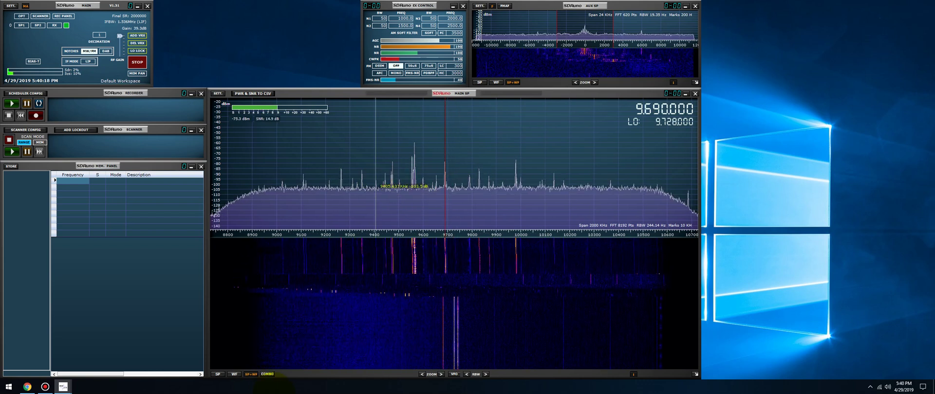
{"action": "left_click", "coordinate": [131, 82]}
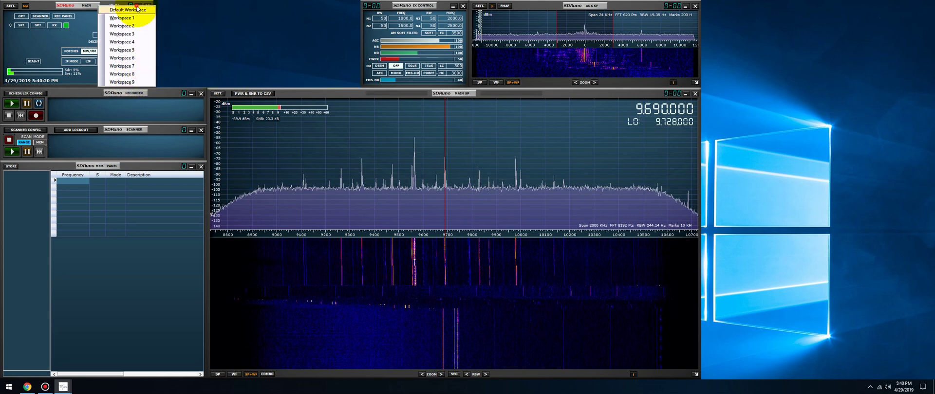
{"action": "left_click", "coordinate": [146, 24]}
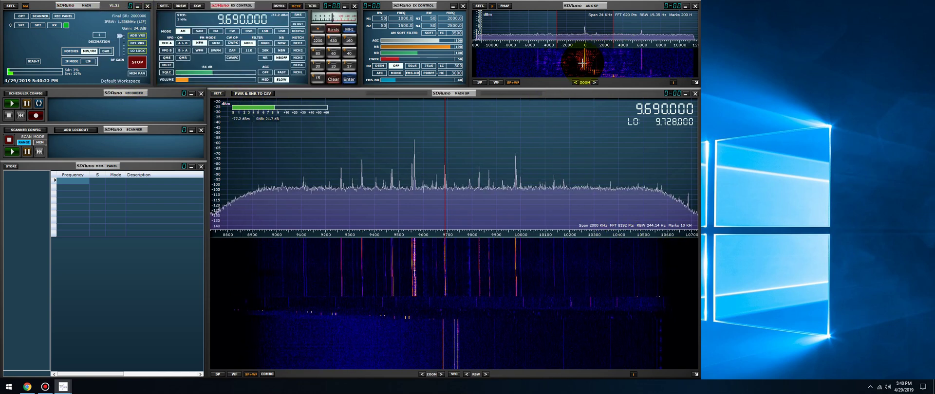
Step: Zoom Main SP to a 15.6 kHz span and settle the AM filter near ±1587 Hz
{"action": "left_click", "coordinate": [442, 374]}
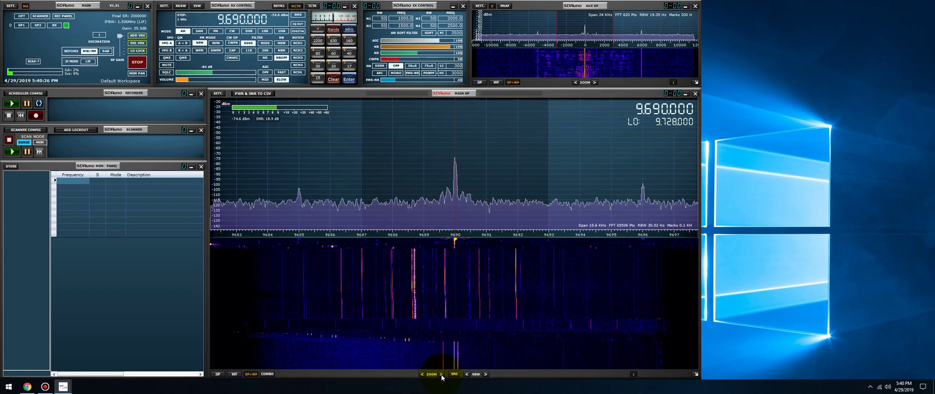
{"action": "mouse_move", "coordinate": [455, 163]}
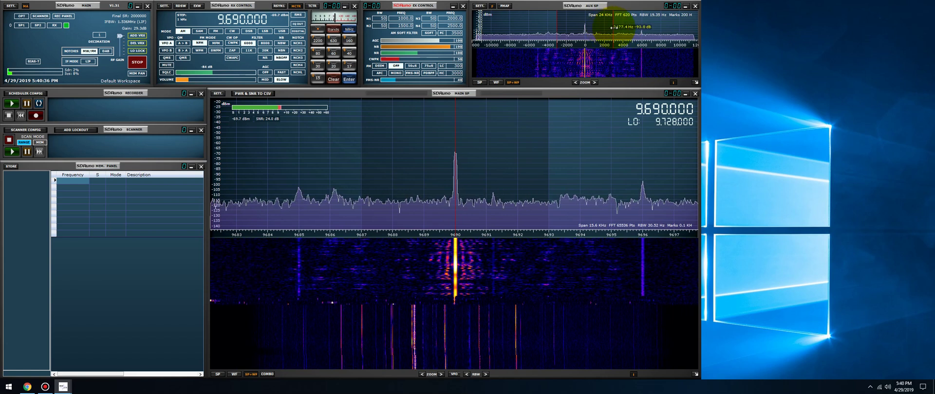
{"action": "left_click_drag", "start_coordinate": [615, 27], "coordinate": [628, 34]}
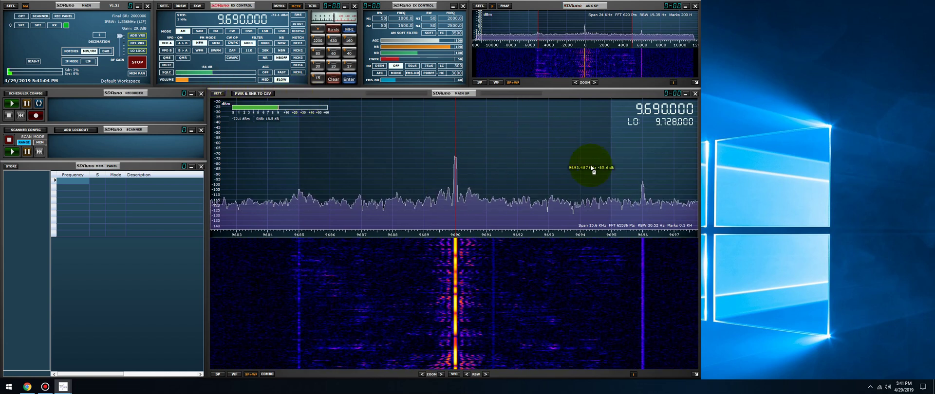
{"action": "mouse_move", "coordinate": [630, 21]}
{"action": "left_mouse_down"}
{"action": "mouse_move", "coordinate": [603, 32]}
{"action": "mouse_move", "coordinate": [588, 27]}
{"action": "left_mouse_up"}
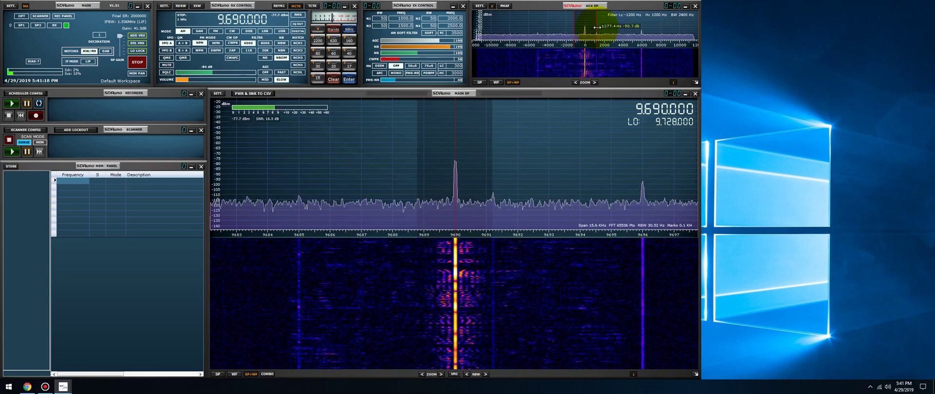
{"action": "left_click_drag", "start_coordinate": [595, 30], "coordinate": [624, 28]}
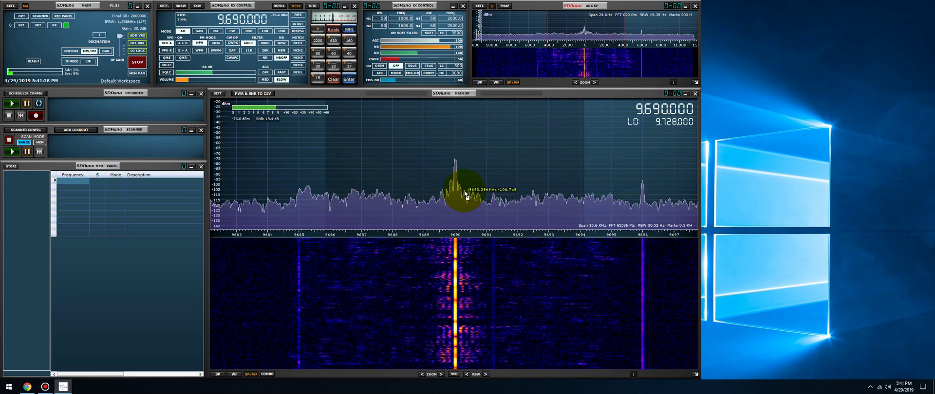
Step: Switch to SAM demodulation and raise the VOLUME slider
{"action": "left_click", "coordinate": [201, 32]}
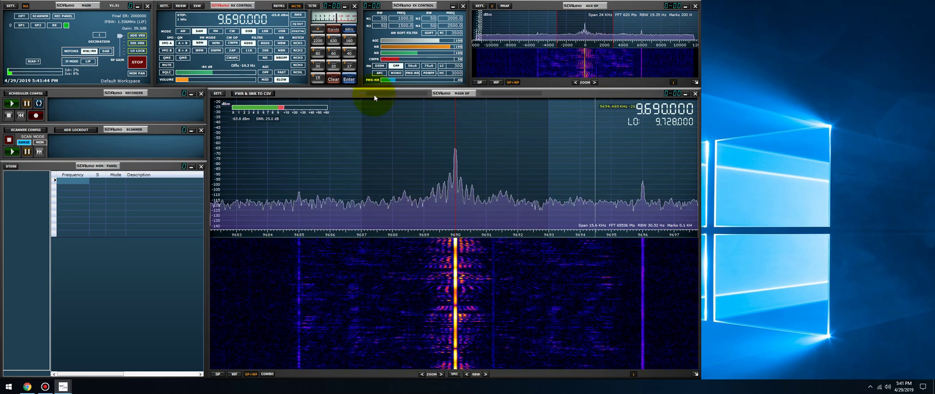
{"action": "left_click", "coordinate": [194, 80]}
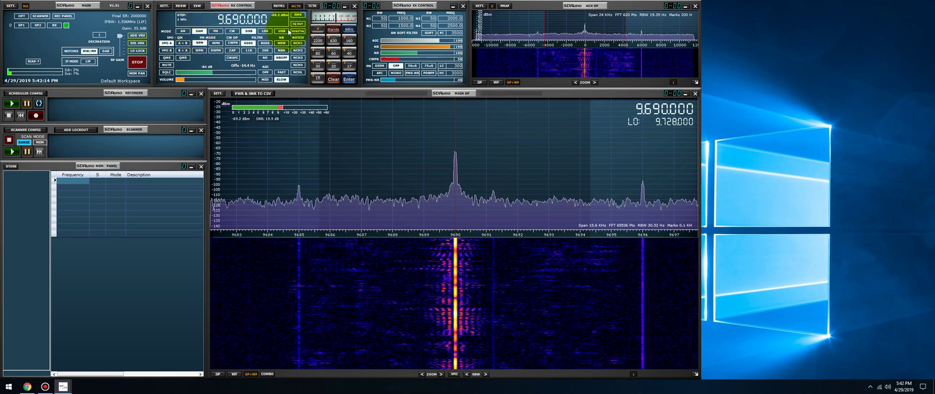
Step: Compare DSB, USB and AM on 9.69 MHz, raise the volume, and finish in SAM
{"action": "left_click", "coordinate": [249, 31]}
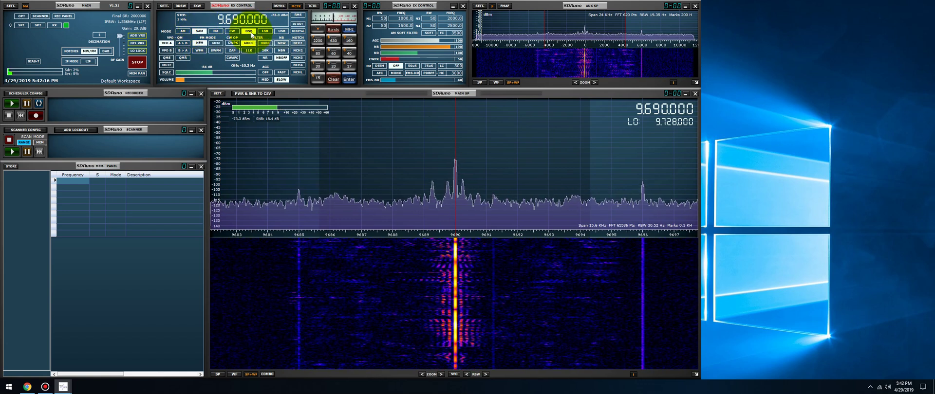
{"action": "left_click", "coordinate": [284, 31]}
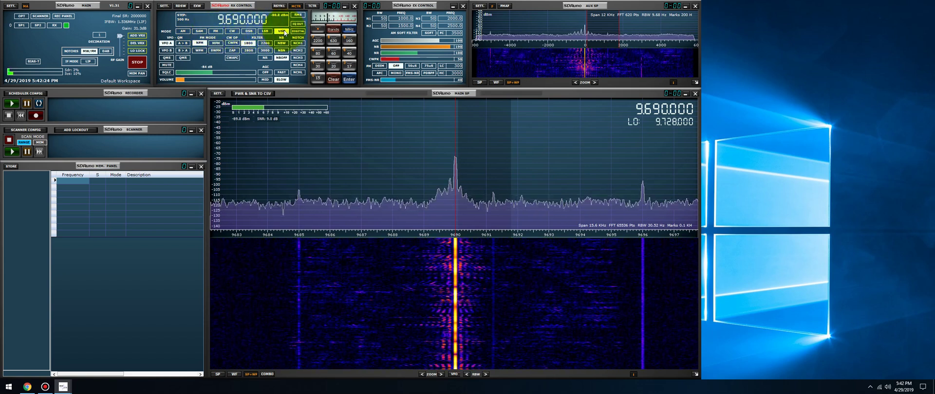
{"action": "left_click", "coordinate": [250, 31]}
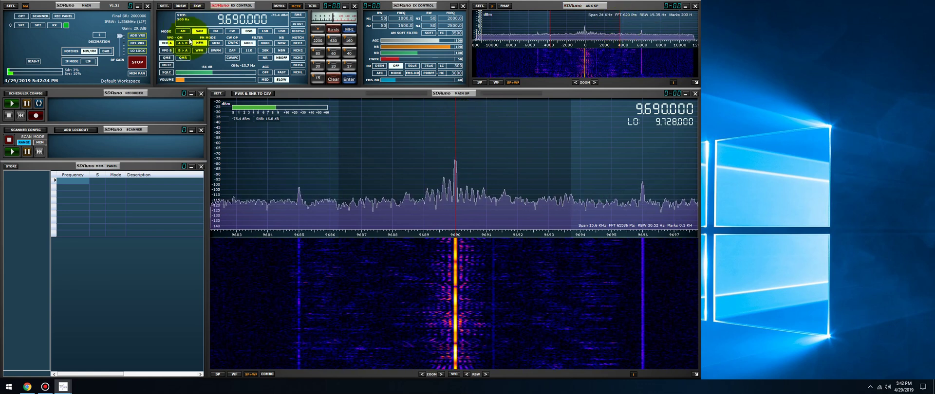
{"action": "left_click", "coordinate": [194, 80]}
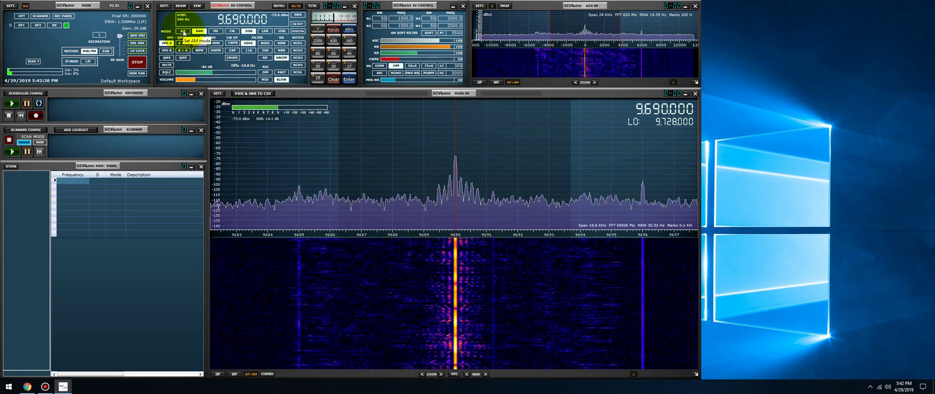
{"action": "left_click", "coordinate": [183, 32]}
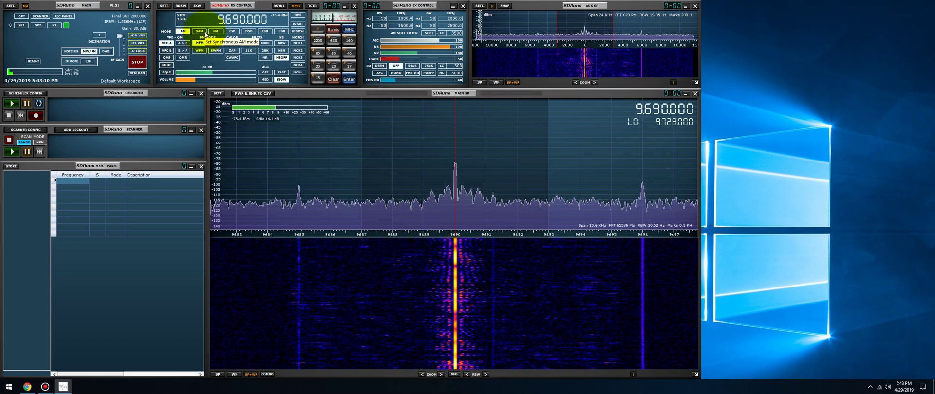
{"action": "left_click", "coordinate": [249, 31]}
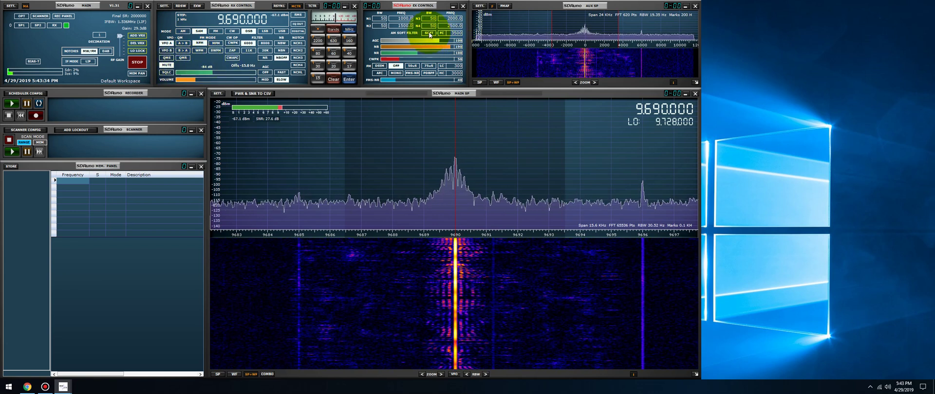
Step: Switch to plain AM, widen the passband to about 8.7 kHz, enable SOFT and mute
{"action": "left_click", "coordinate": [183, 31]}
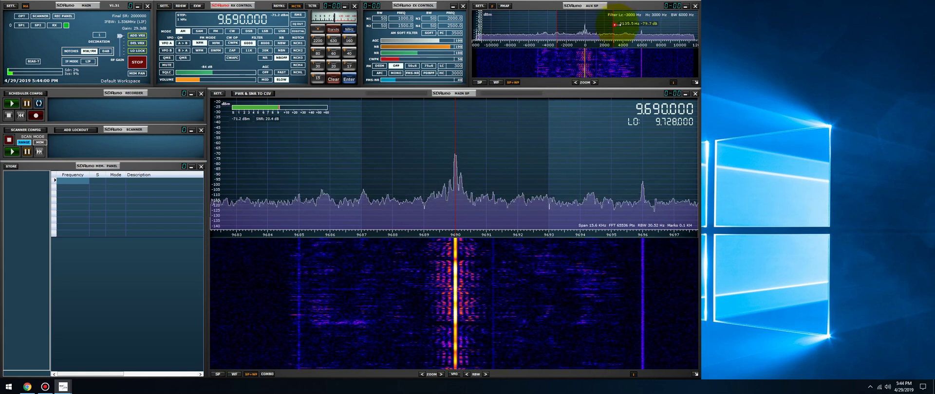
{"action": "left_click_drag", "start_coordinate": [615, 24], "coordinate": [626, 26]}
{"action": "left_click", "coordinate": [427, 35]}
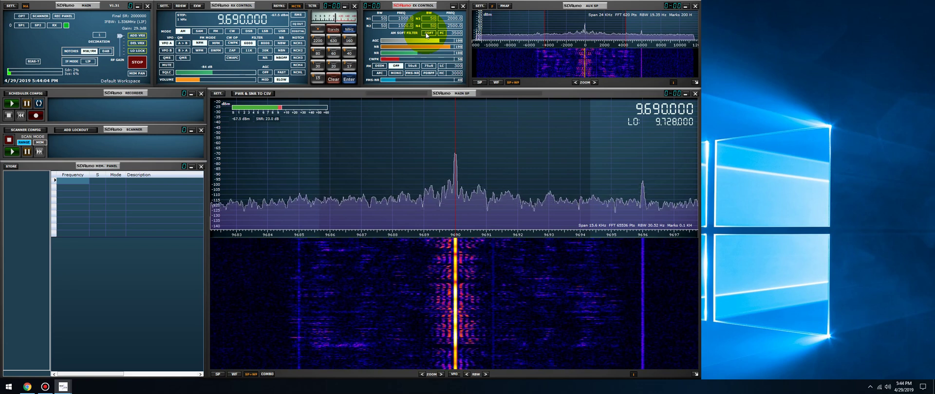
{"action": "left_click", "coordinate": [427, 35]}
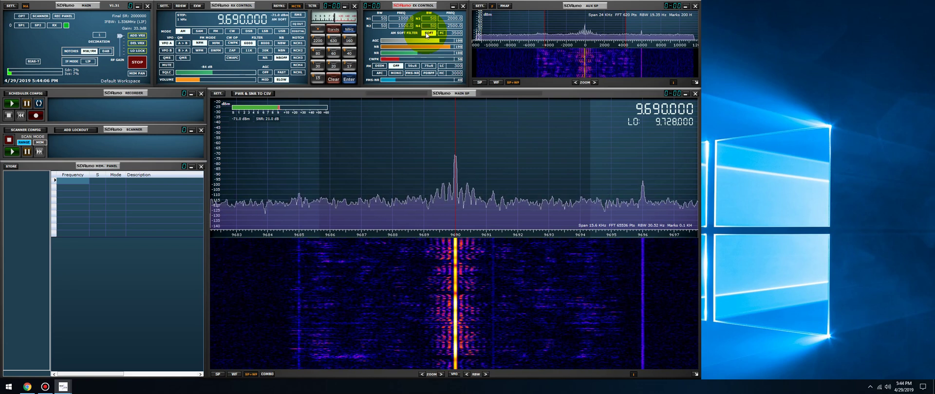
{"action": "left_click", "coordinate": [167, 65]}
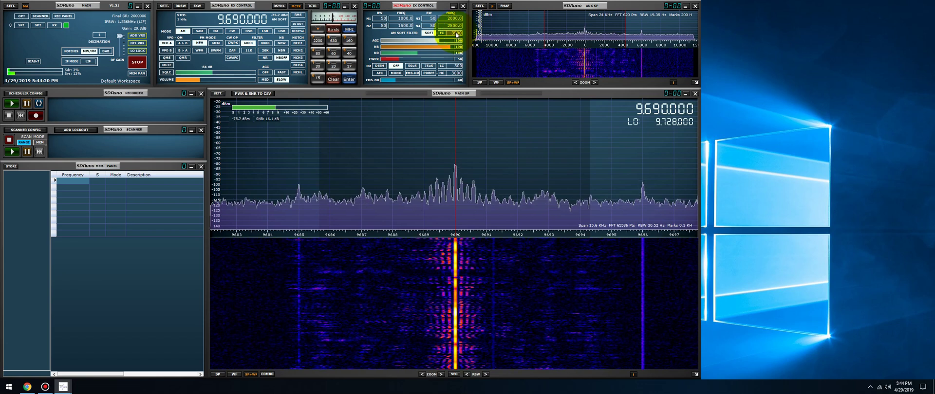
Step: Raise the soft filter FC, then compare SOFT on and off, leaving it off
{"action": "scroll", "coordinate": [457, 34], "scroll_direction": "up", "scroll_amount": 4}
{"action": "scroll", "coordinate": [458, 35], "scroll_direction": "up", "scroll_amount": 2}
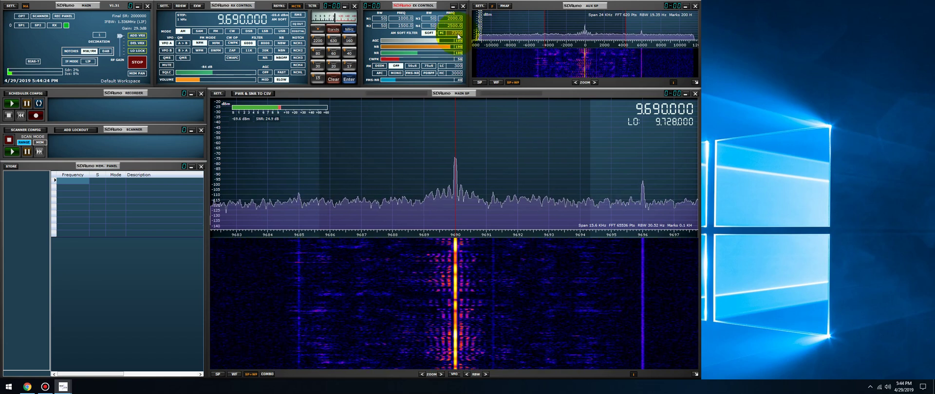
{"action": "scroll", "coordinate": [458, 36], "scroll_direction": "up", "scroll_amount": 4}
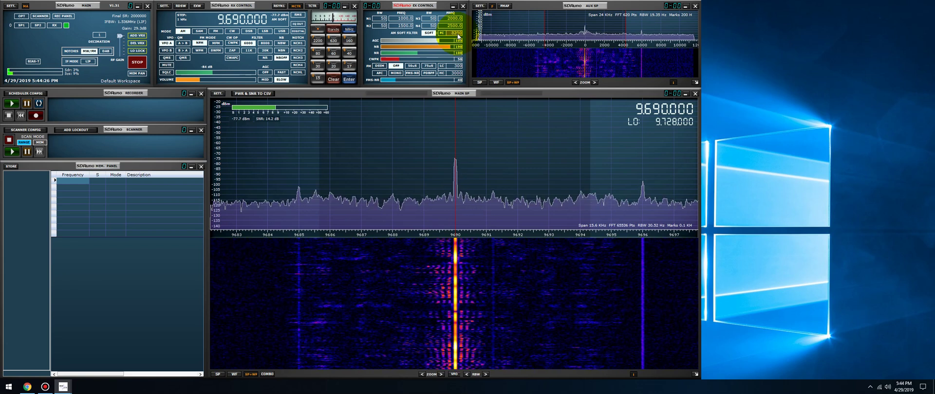
{"action": "scroll", "coordinate": [458, 35], "scroll_direction": "up", "scroll_amount": 4}
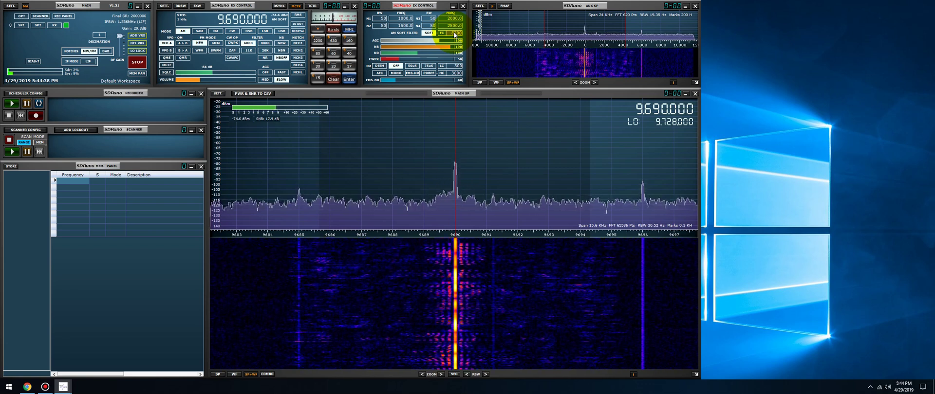
{"action": "left_click", "coordinate": [423, 33]}
{"action": "left_click", "coordinate": [423, 33]}
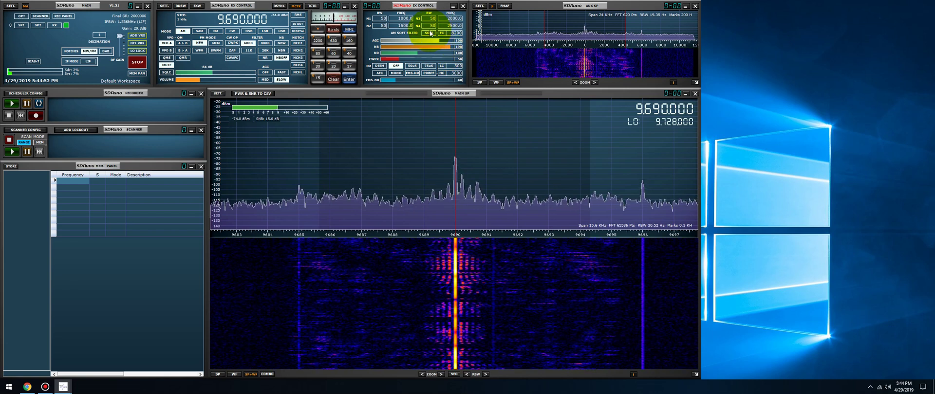
Step: Switch to SAM and enable the AM soft filter, lowering its FC value
{"action": "left_click", "coordinate": [211, 23]}
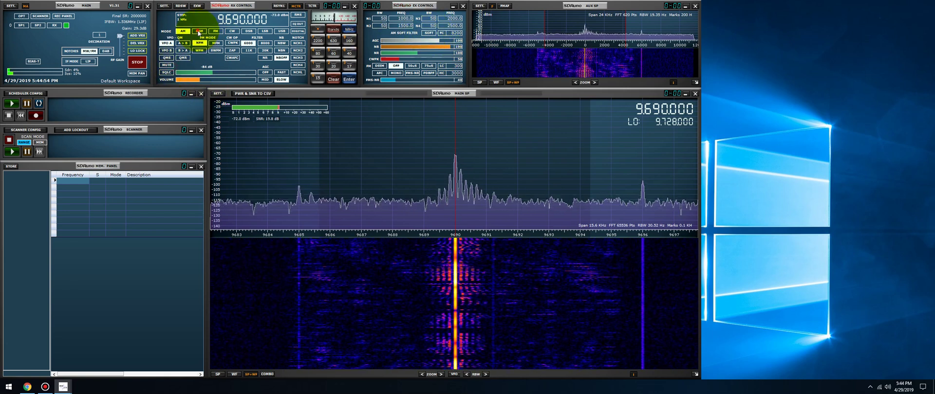
{"action": "left_click", "coordinate": [248, 31]}
{"action": "left_click", "coordinate": [432, 35]}
{"action": "left_click", "coordinate": [429, 33]}
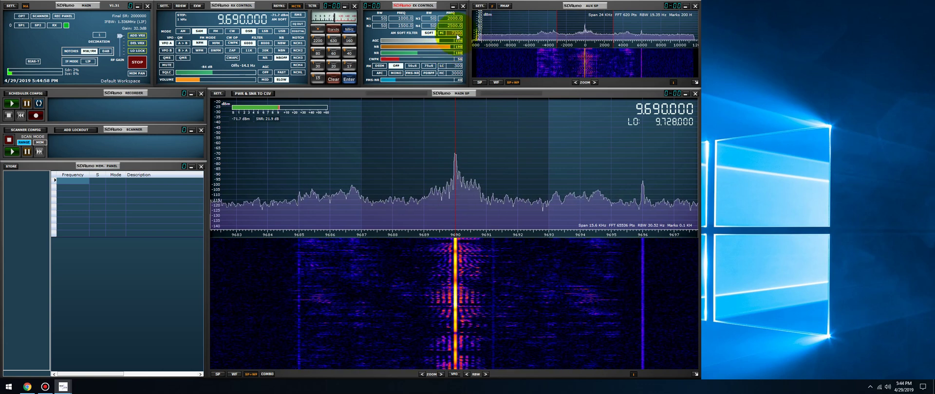
{"action": "scroll", "coordinate": [457, 36], "scroll_direction": "down", "scroll_amount": 7}
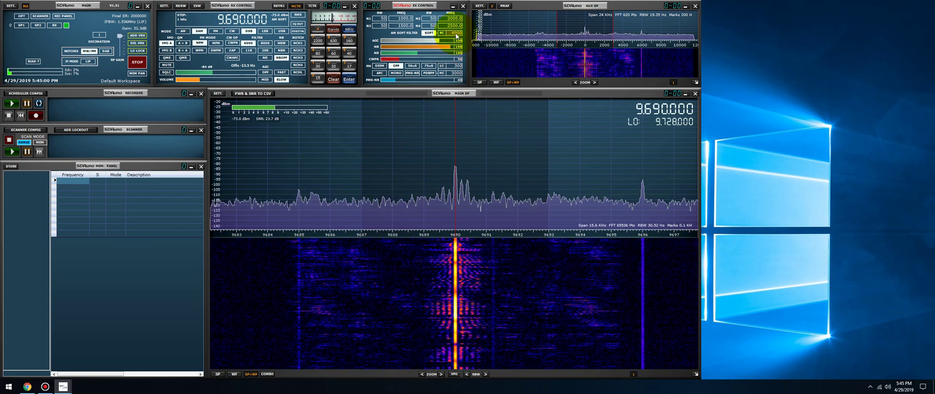
{"action": "scroll", "coordinate": [457, 36], "scroll_direction": "down", "scroll_amount": 4}
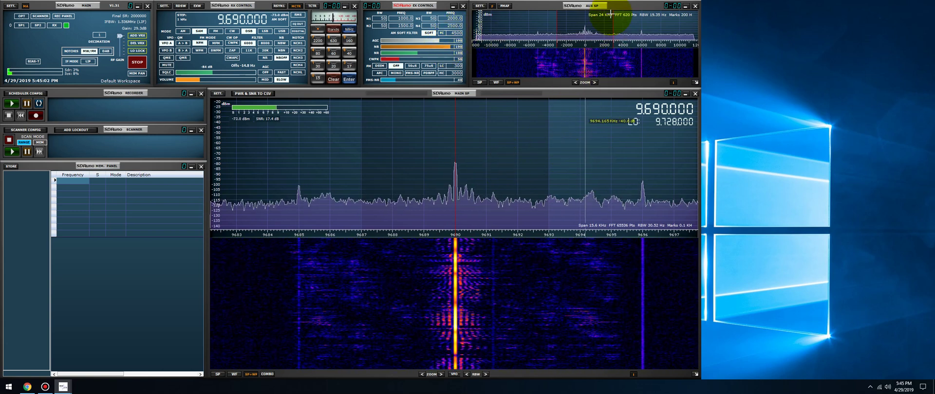
Step: Widen the passband to about ±4 kHz and set the soft filter FC to 6000 Hz
{"action": "left_click_drag", "start_coordinate": [613, 21], "coordinate": [623, 20]}
{"action": "left_click", "coordinate": [441, 34]}
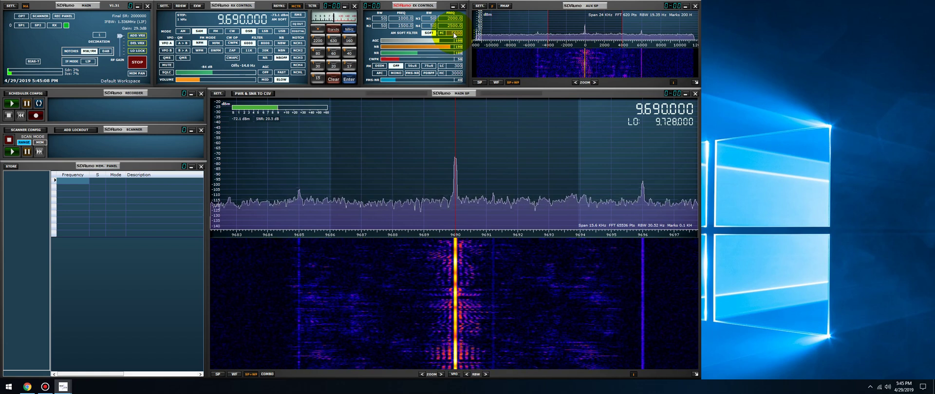
{"action": "scroll", "coordinate": [454, 32], "scroll_direction": "up", "scroll_amount": 4}
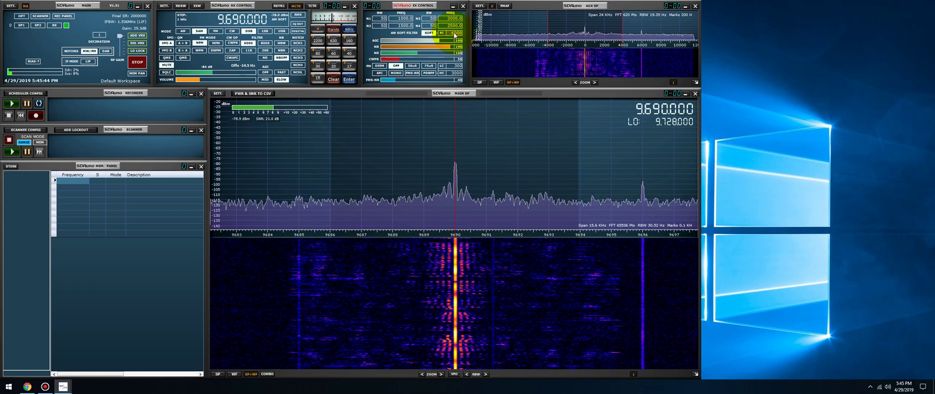
Step: Lower the soft filter FC and turn the AM soft filter off
{"action": "scroll", "coordinate": [454, 32], "scroll_direction": "down", "scroll_amount": 4}
{"action": "scroll", "coordinate": [454, 32], "scroll_direction": "down", "scroll_amount": 3}
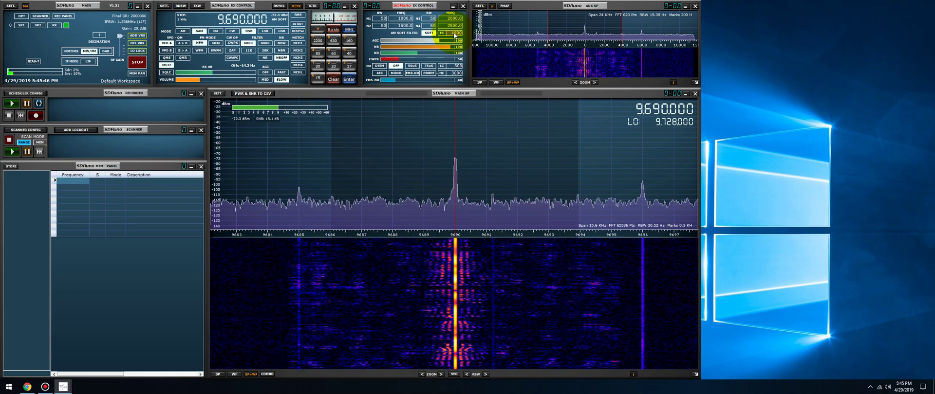
{"action": "left_click", "coordinate": [428, 33]}
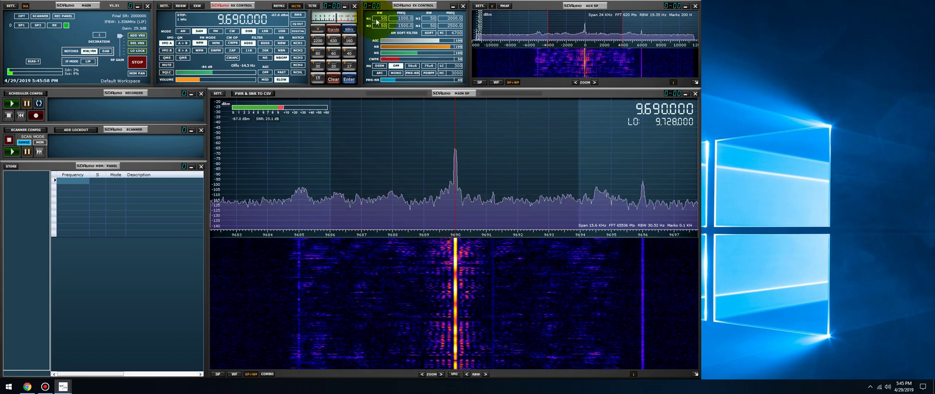
Step: Compare PDBPF on and off with HC raised, leaving the PD bandpass filter off
{"action": "left_click", "coordinate": [429, 73]}
{"action": "scroll", "coordinate": [456, 74], "scroll_direction": "up", "scroll_amount": 5}
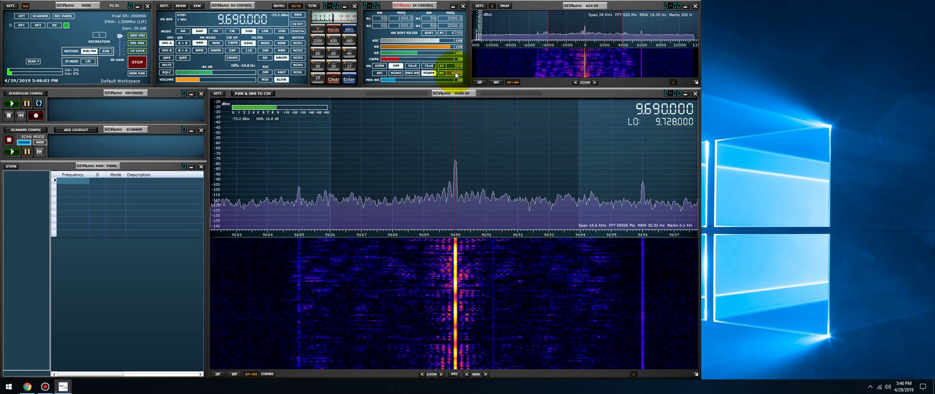
{"action": "left_click", "coordinate": [433, 75]}
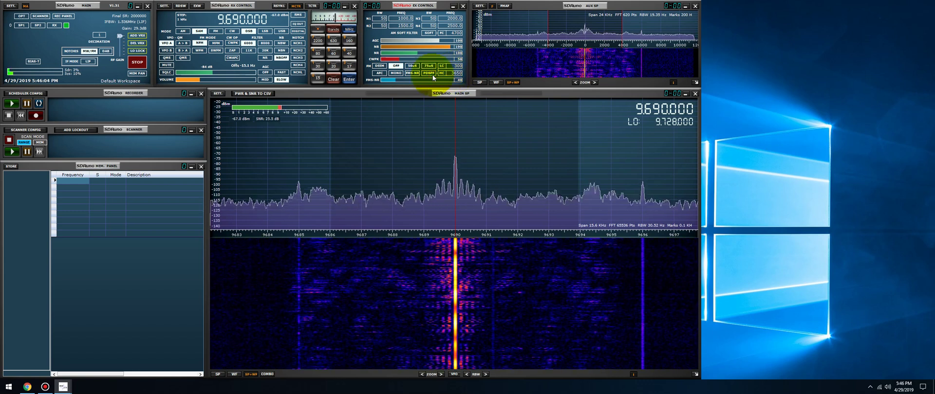
{"action": "left_click", "coordinate": [434, 74]}
{"action": "left_click", "coordinate": [434, 74]}
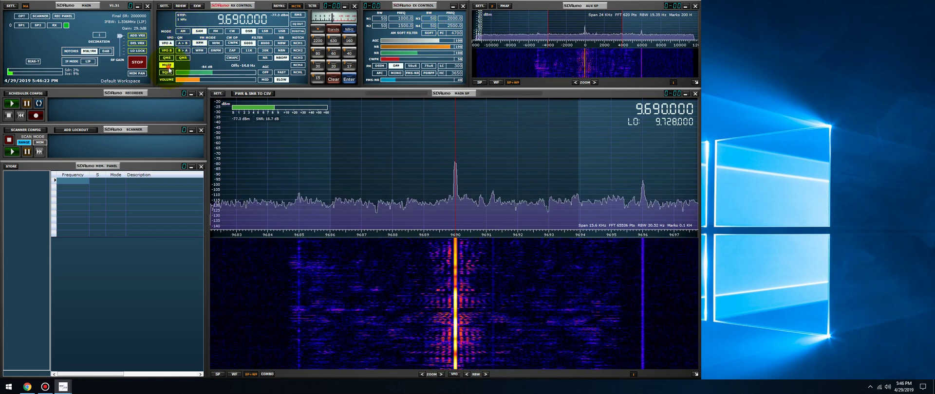
Step: Enable the AM soft filter and lower its FC to about 4100 Hz
{"action": "left_click", "coordinate": [428, 32]}
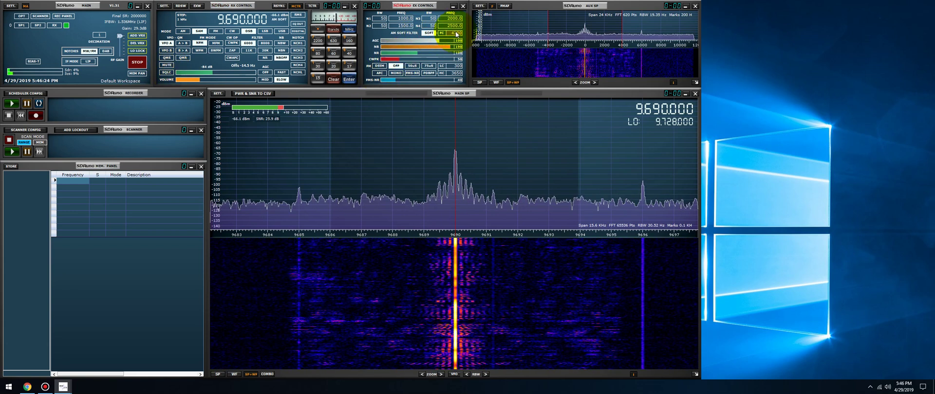
{"action": "scroll", "coordinate": [455, 32], "scroll_direction": "down", "scroll_amount": 5}
{"action": "scroll", "coordinate": [455, 33], "scroll_direction": "down", "scroll_amount": 1}
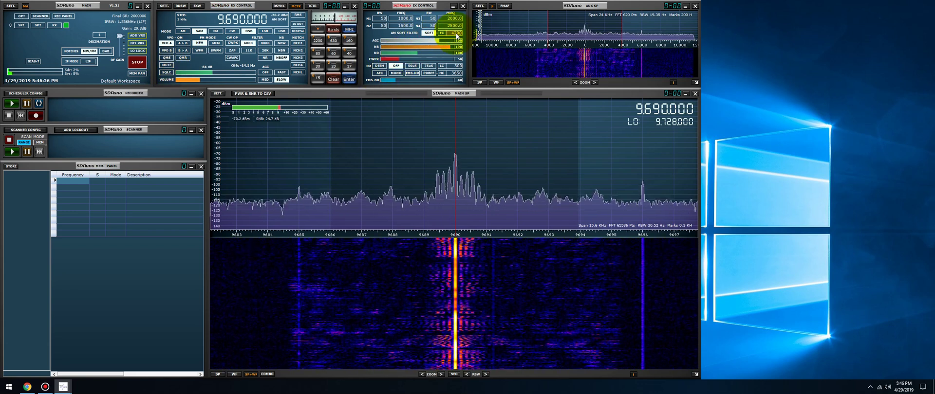
Step: Switch on noise reduction, bring its strength down to 0, and mute then unmute the audio
{"action": "left_click", "coordinate": [267, 57]}
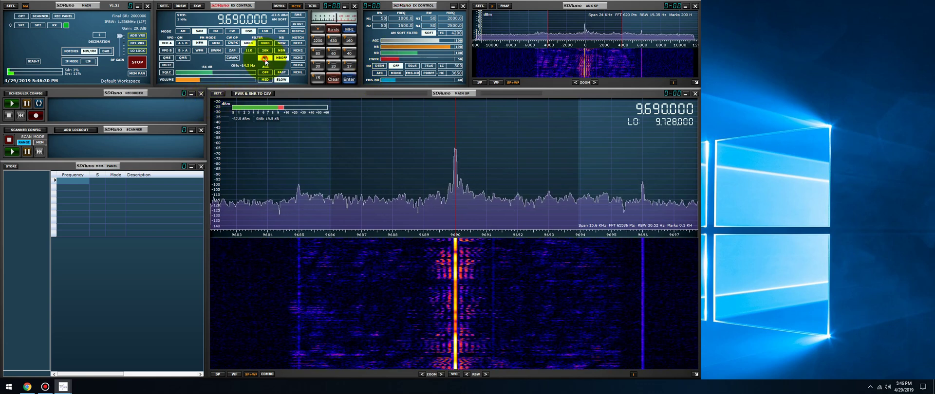
{"action": "left_click_drag", "start_coordinate": [416, 56], "coordinate": [409, 57]}
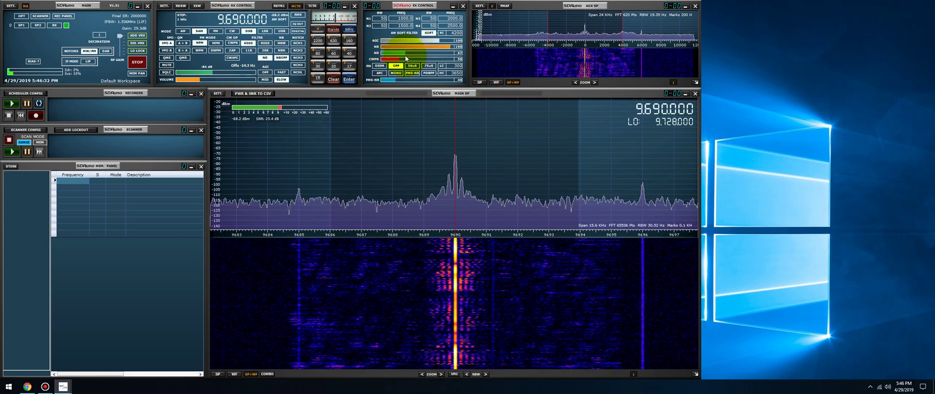
{"action": "left_click", "coordinate": [166, 65]}
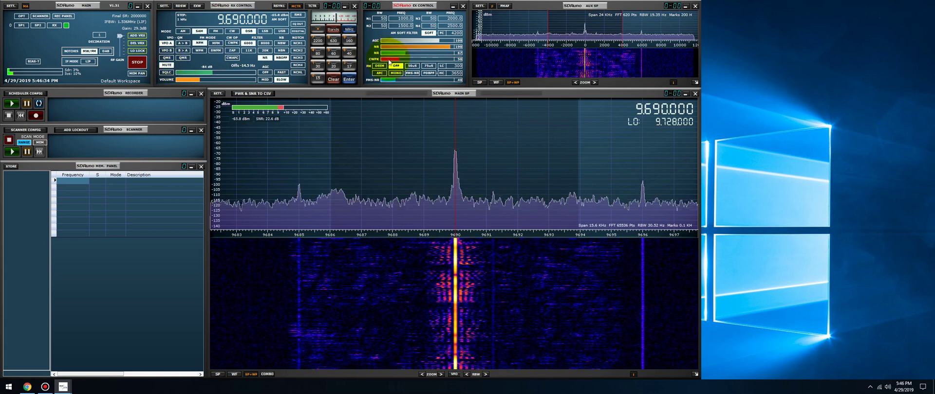
{"action": "left_click_drag", "start_coordinate": [402, 54], "coordinate": [487, 34]}
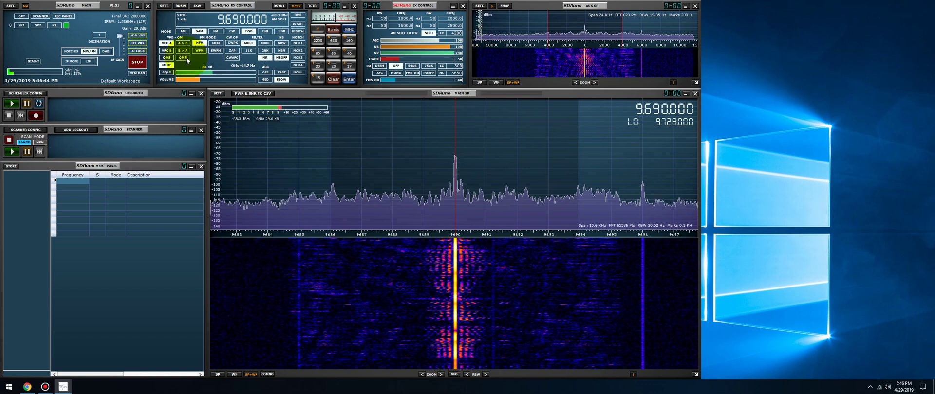
{"action": "left_click", "coordinate": [171, 66]}
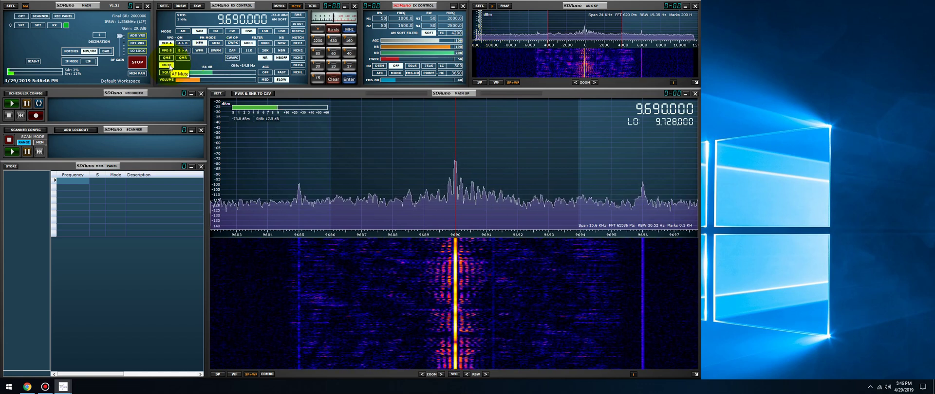
{"action": "left_click", "coordinate": [171, 66]}
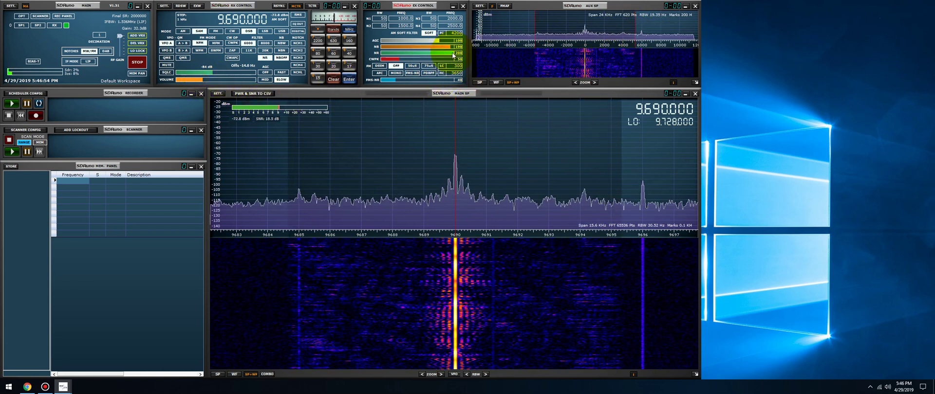
Step: Adjust the EX Control NR slider down to about 156, then back up to settle near 169
{"action": "left_click_drag", "start_coordinate": [452, 52], "coordinate": [448, 57]}
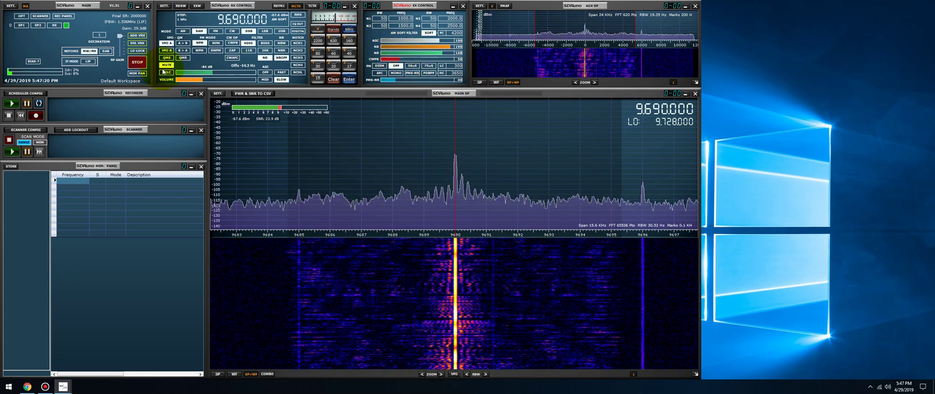
{"action": "left_click_drag", "start_coordinate": [438, 59], "coordinate": [393, 64]}
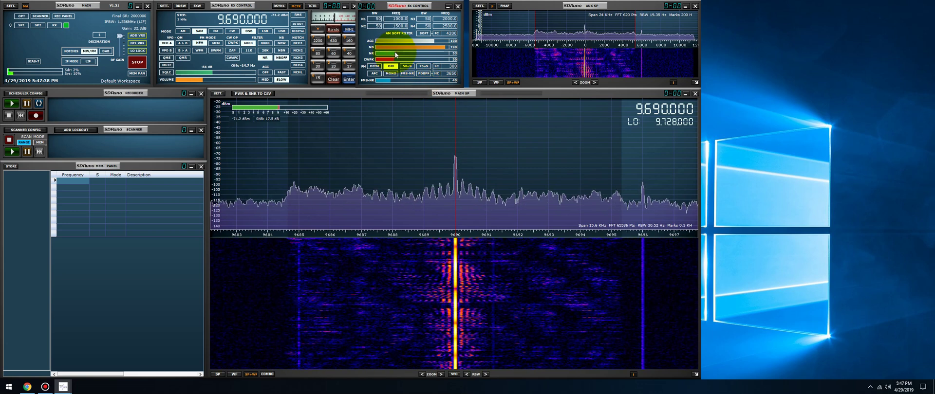
{"action": "left_click_drag", "start_coordinate": [396, 54], "coordinate": [435, 58]}
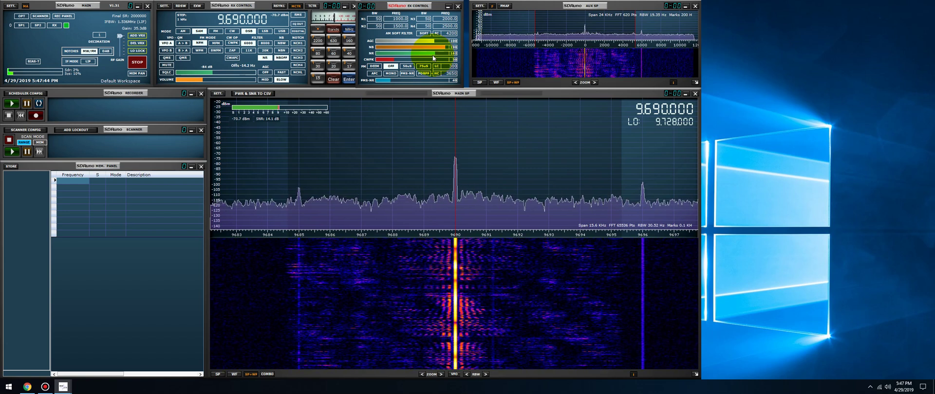
Step: Switch demodulation from DSB to AM and widen the passband to ±5110 Hz (about 10 kHz)
{"action": "left_click", "coordinate": [227, 30]}
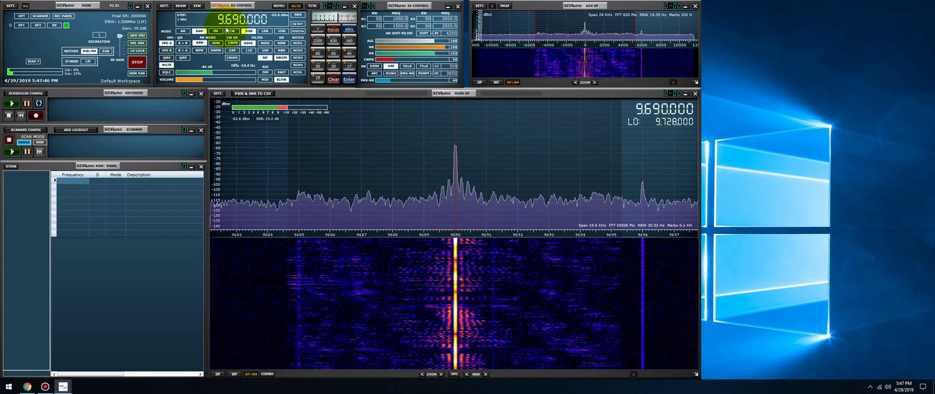
{"action": "left_click", "coordinate": [183, 31]}
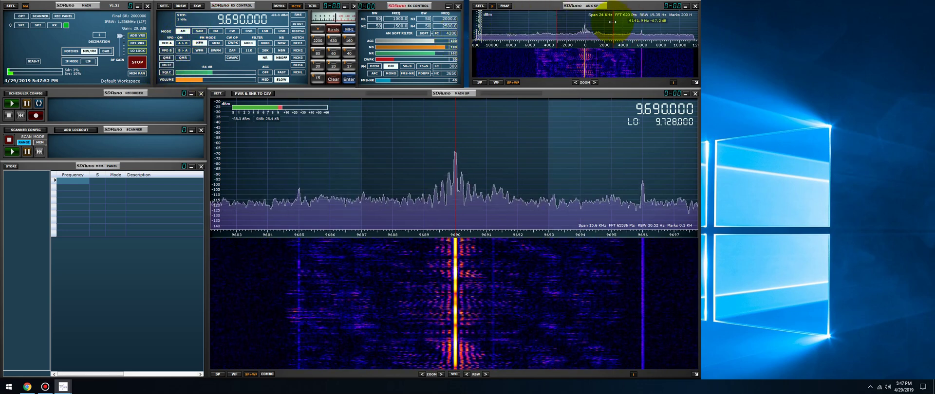
{"action": "left_click_drag", "start_coordinate": [612, 22], "coordinate": [633, 22]}
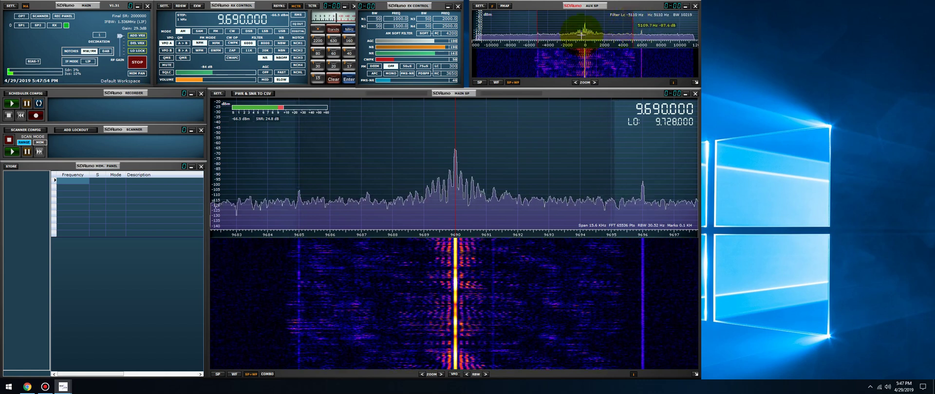
Step: Set the noise reduction strength to 50 and leave NR switched on
{"action": "left_click", "coordinate": [265, 59]}
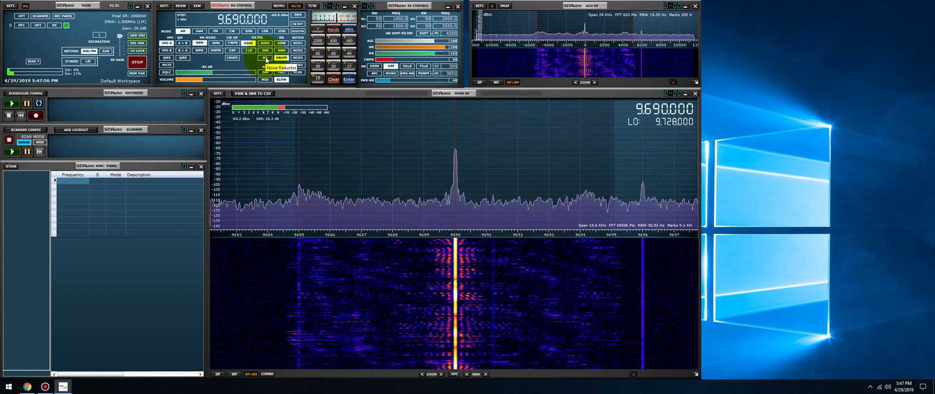
{"action": "left_click", "coordinate": [266, 59]}
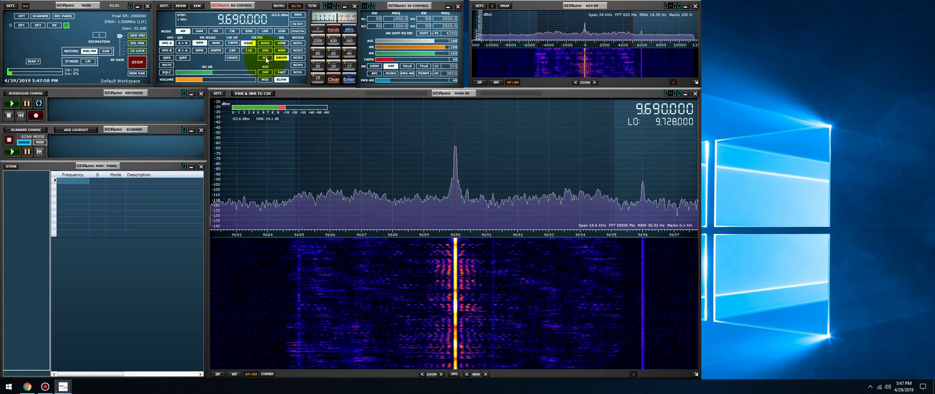
{"action": "left_click", "coordinate": [266, 59]}
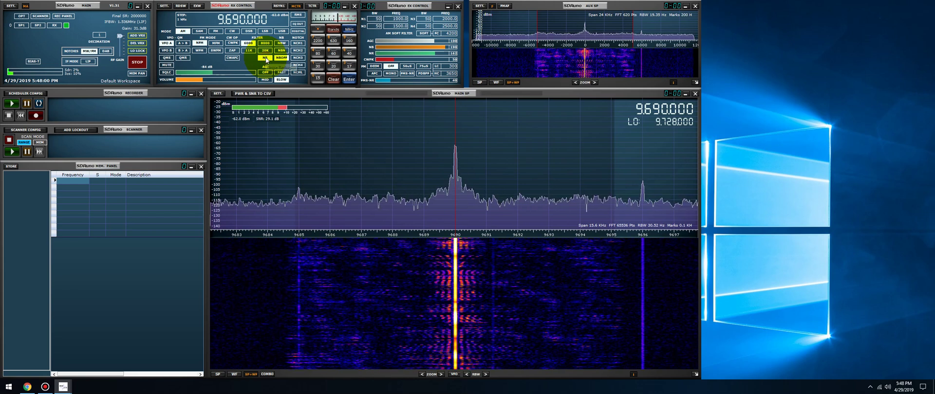
{"action": "left_click", "coordinate": [422, 57]}
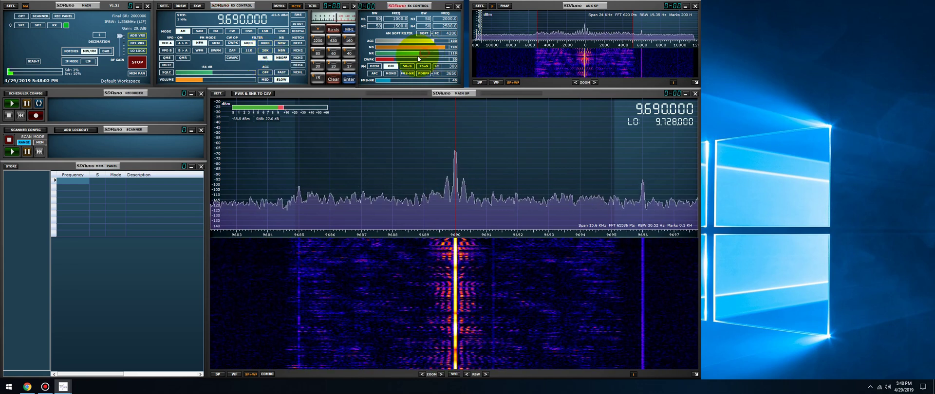
{"action": "left_click_drag", "start_coordinate": [417, 59], "coordinate": [395, 62]}
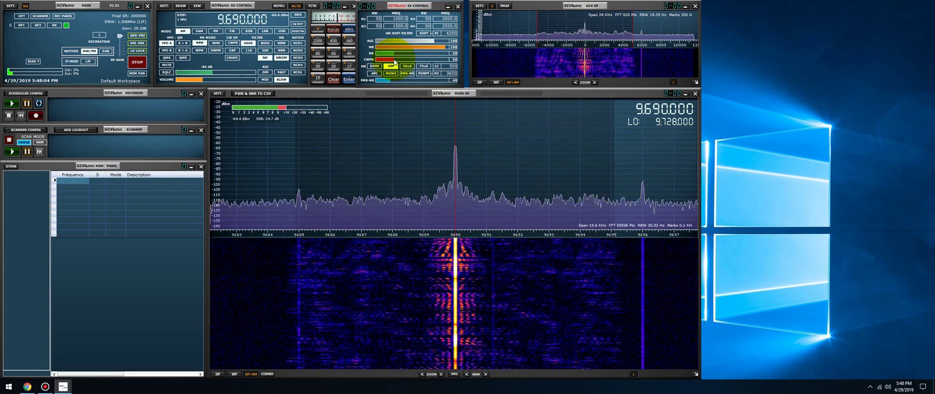
{"action": "left_click", "coordinate": [265, 59]}
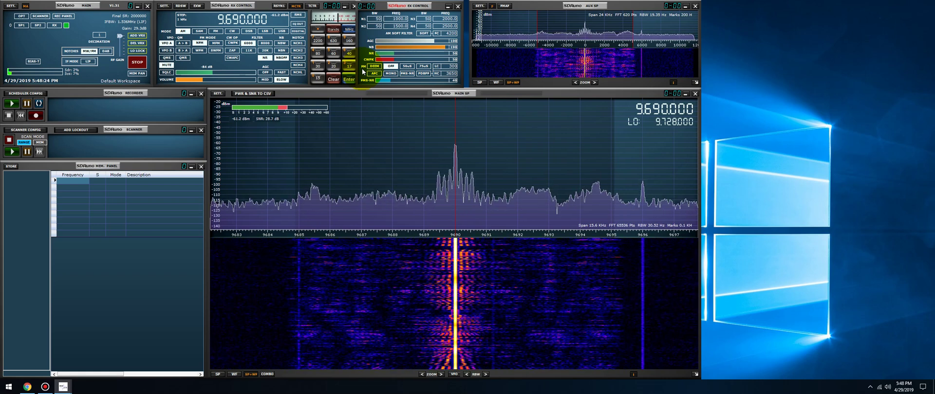
Step: Raise the NR strength from 50 through 58 and 97 to about 162
{"action": "left_click", "coordinate": [199, 38]}
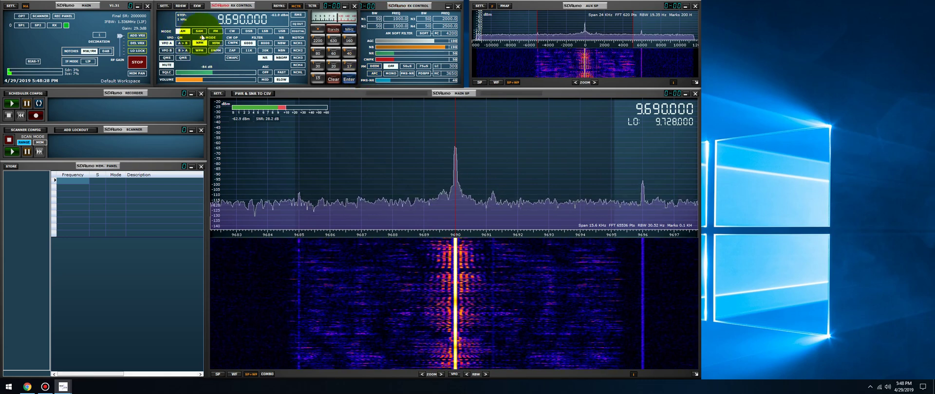
{"action": "left_click", "coordinate": [426, 38]}
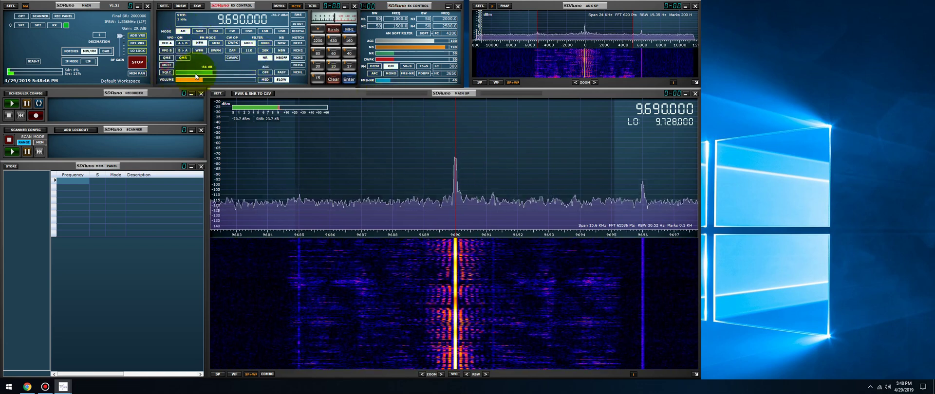
{"action": "left_click", "coordinate": [398, 54]}
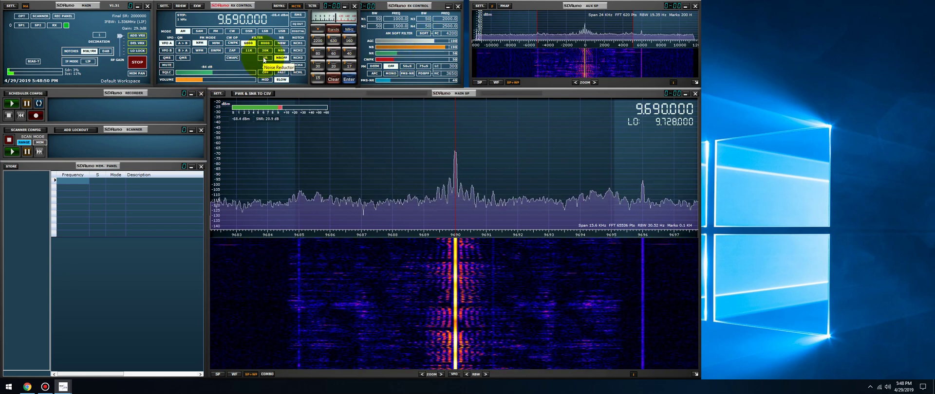
{"action": "left_click", "coordinate": [412, 54]}
{"action": "left_click_drag", "start_coordinate": [412, 54], "coordinate": [436, 57]}
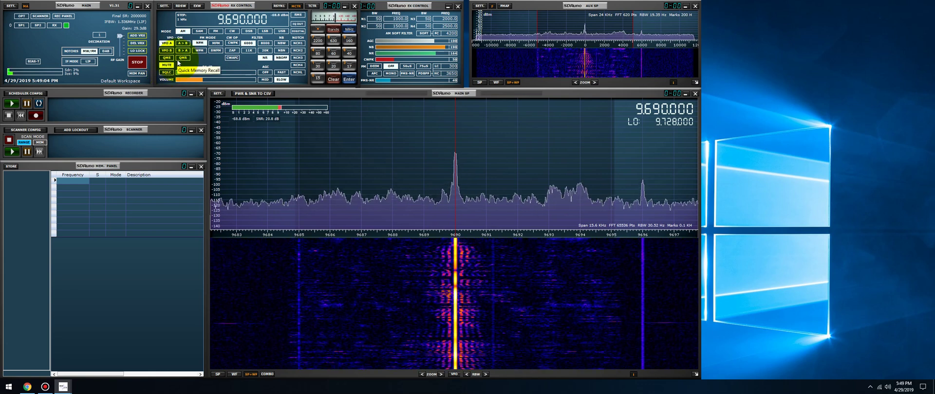
Step: Select AM in the RX Control mode row for the 9.69 MHz broadcast
{"action": "left_click", "coordinate": [185, 31]}
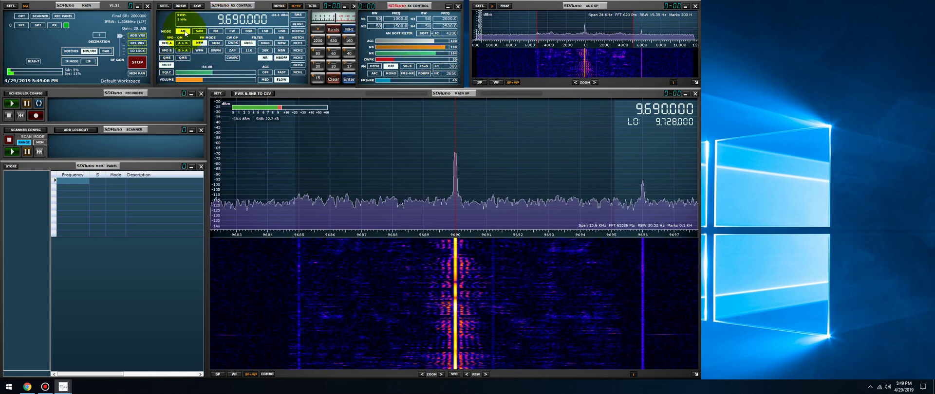